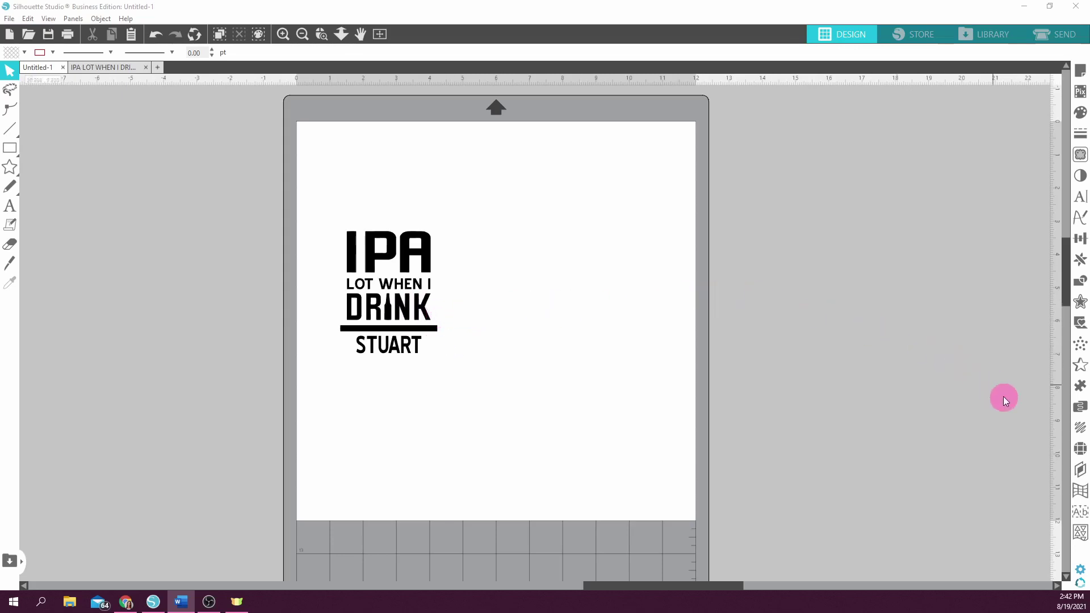
Apply a free warp to the IPA design, distort it with its edge and corner handles, and restore the original shape
left_click(1078, 490)
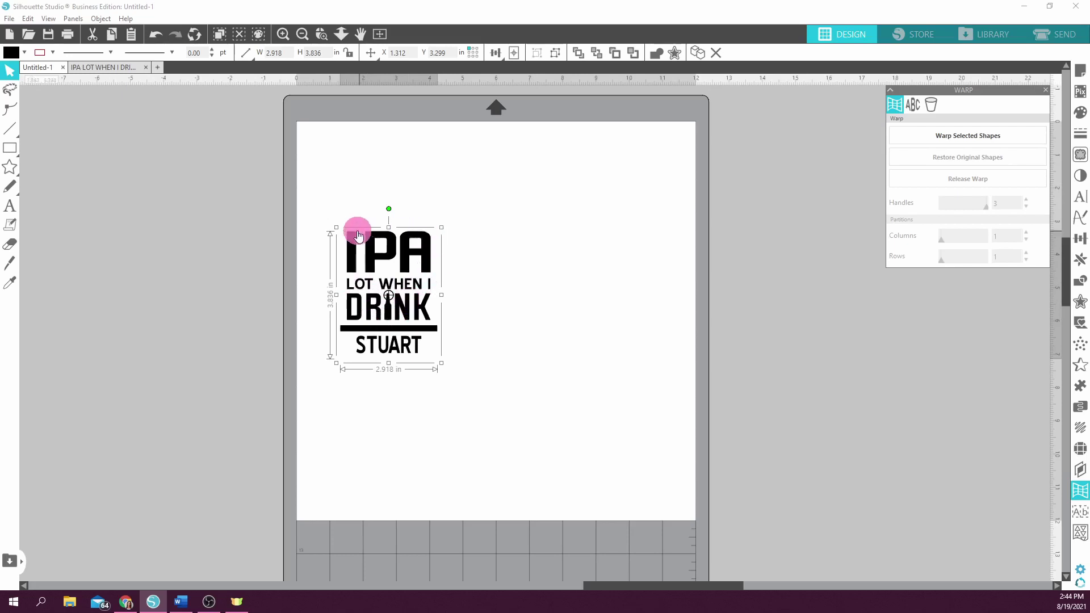
left_click(976, 141)
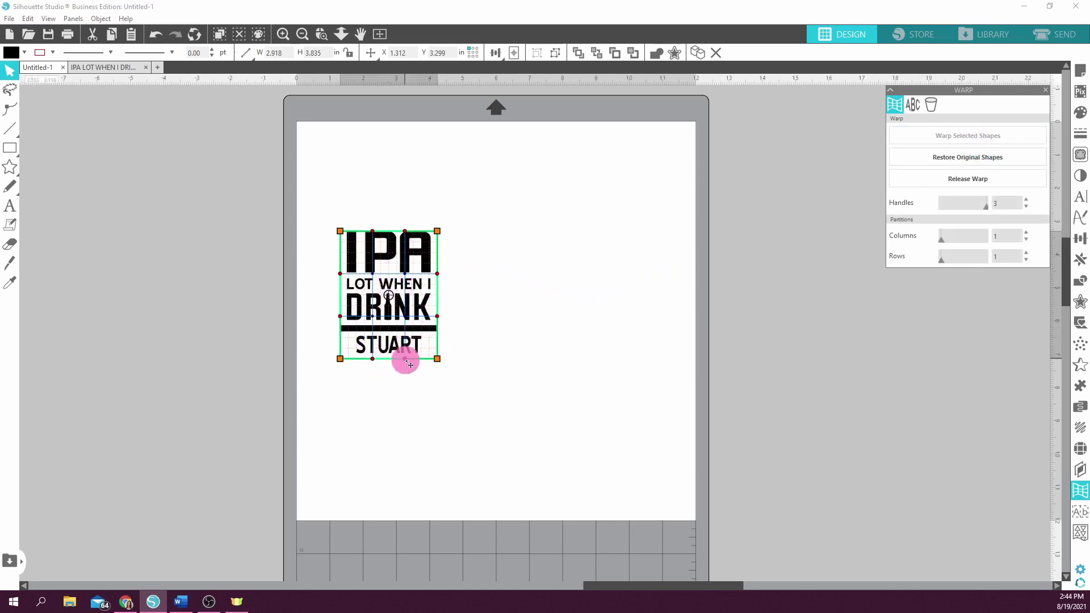
left_click_drag(405, 361, 404, 385)
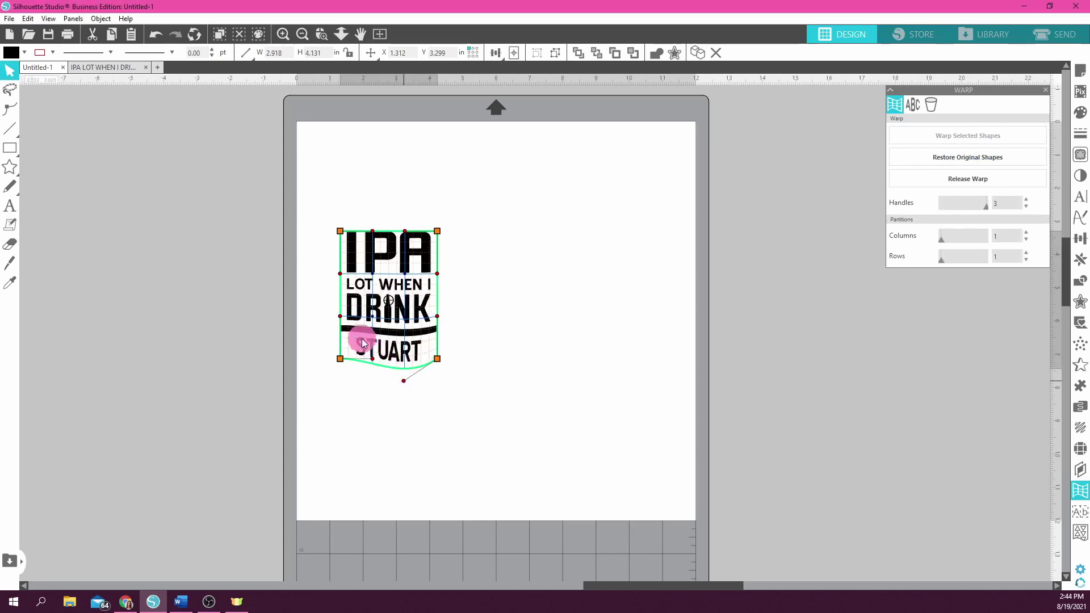
left_click(339, 321)
left_click_drag(339, 322, 302, 304)
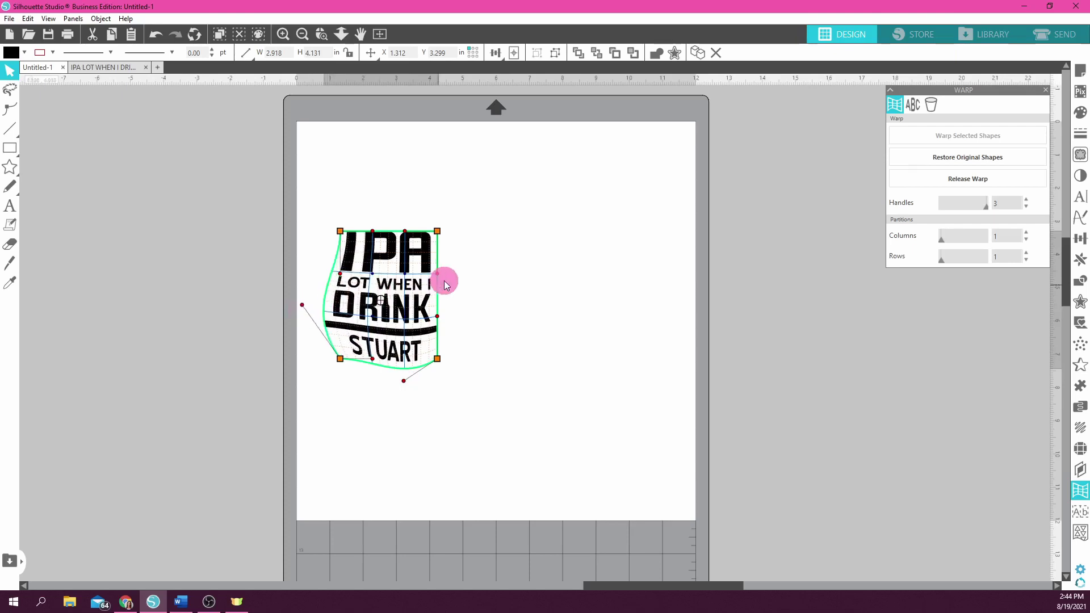
left_click(437, 273)
left_click_drag(458, 269, 491, 235)
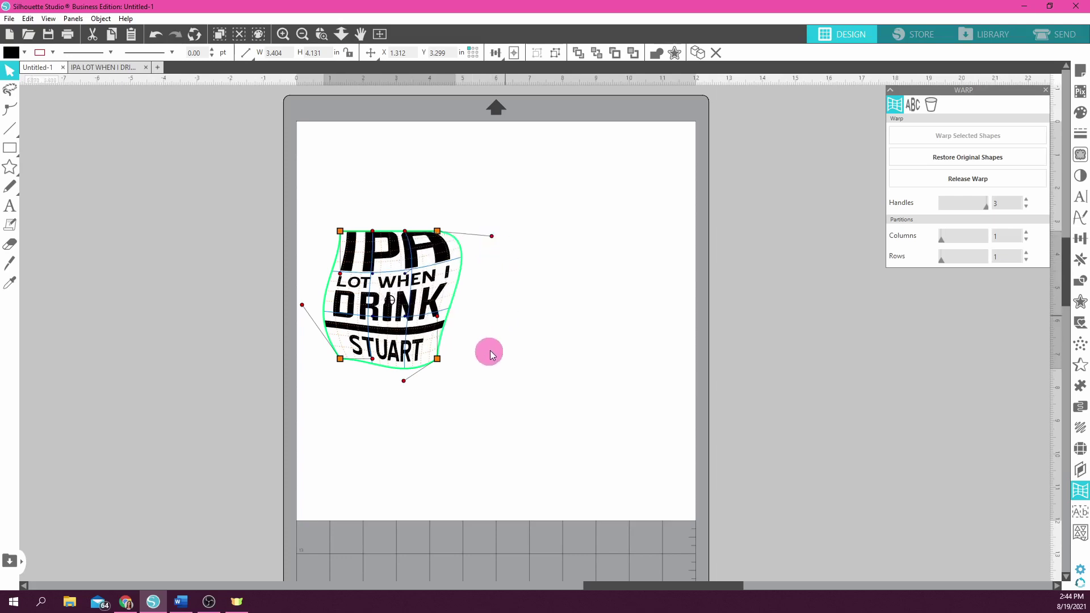
left_click(437, 359)
left_click_drag(465, 376, 532, 411)
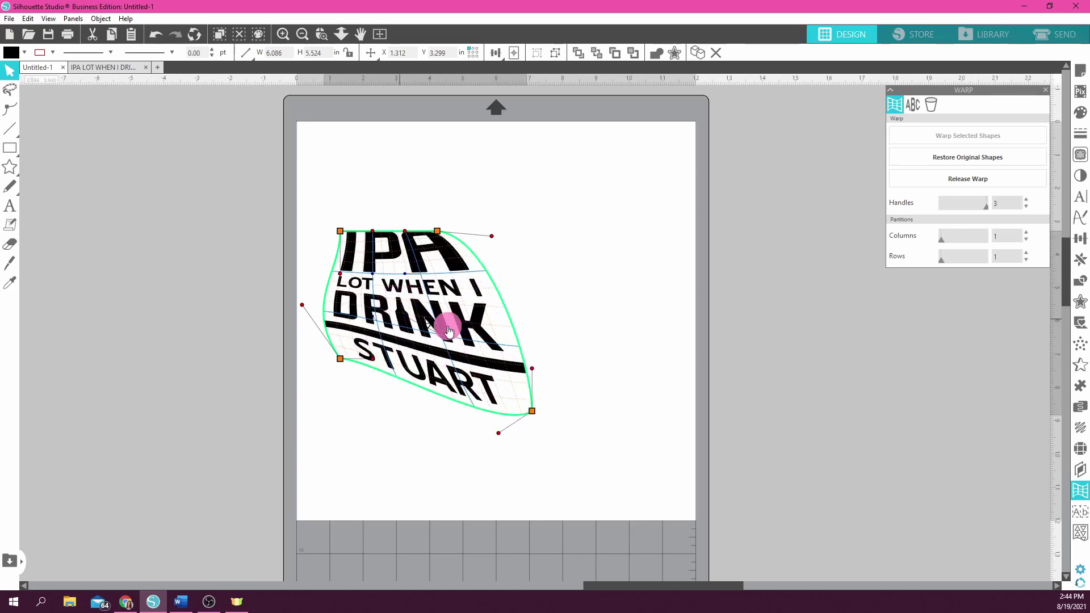
left_click(975, 161)
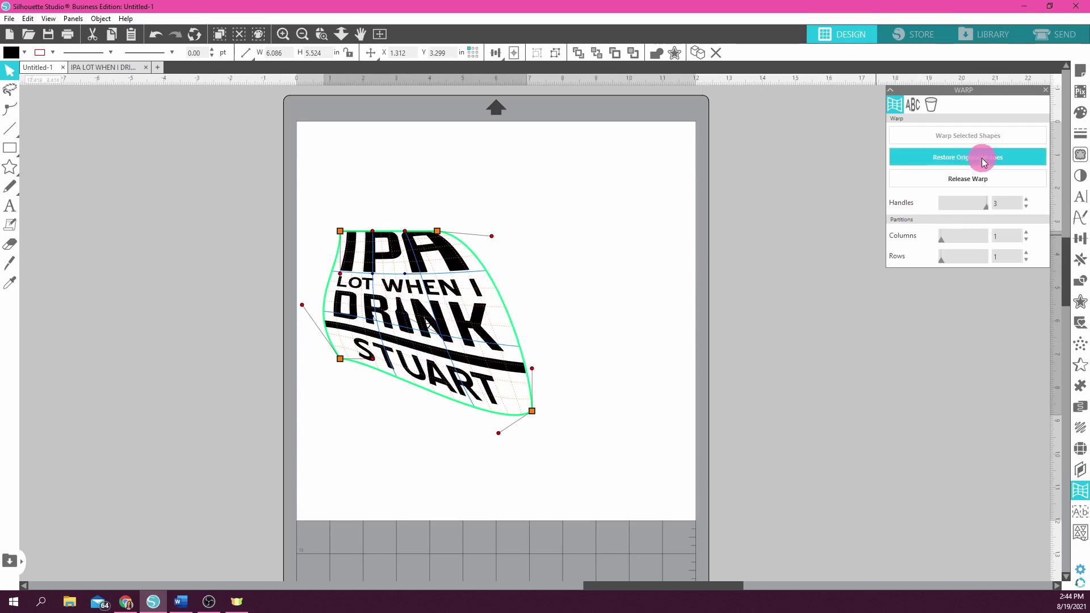
left_click(982, 161)
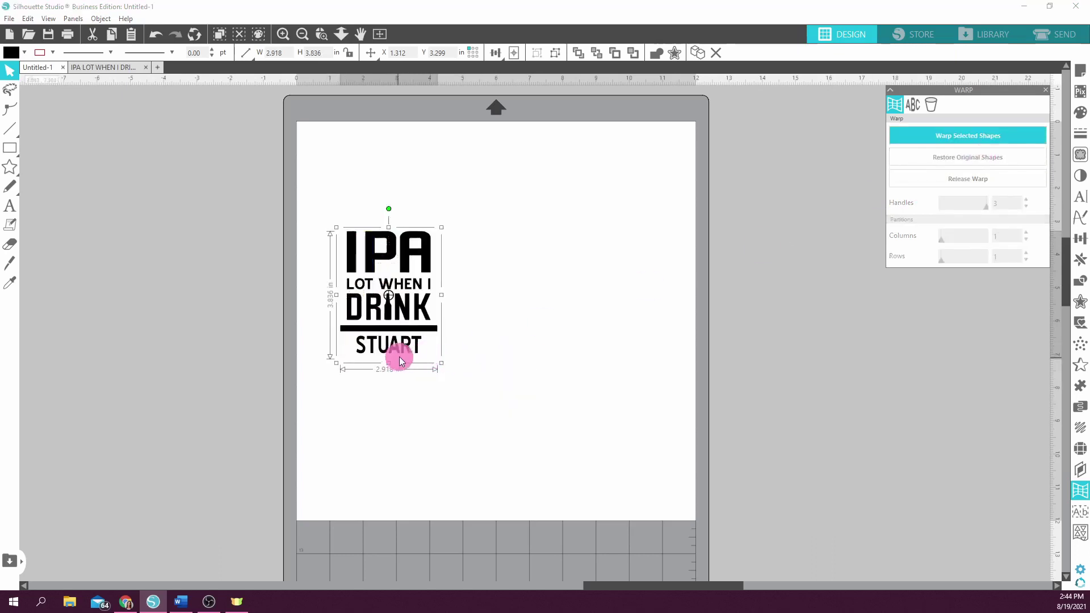
Try the side taper, top taper, hexagon, arch and bow-tie warp templates on the design, and restore the original shape
left_click(913, 107)
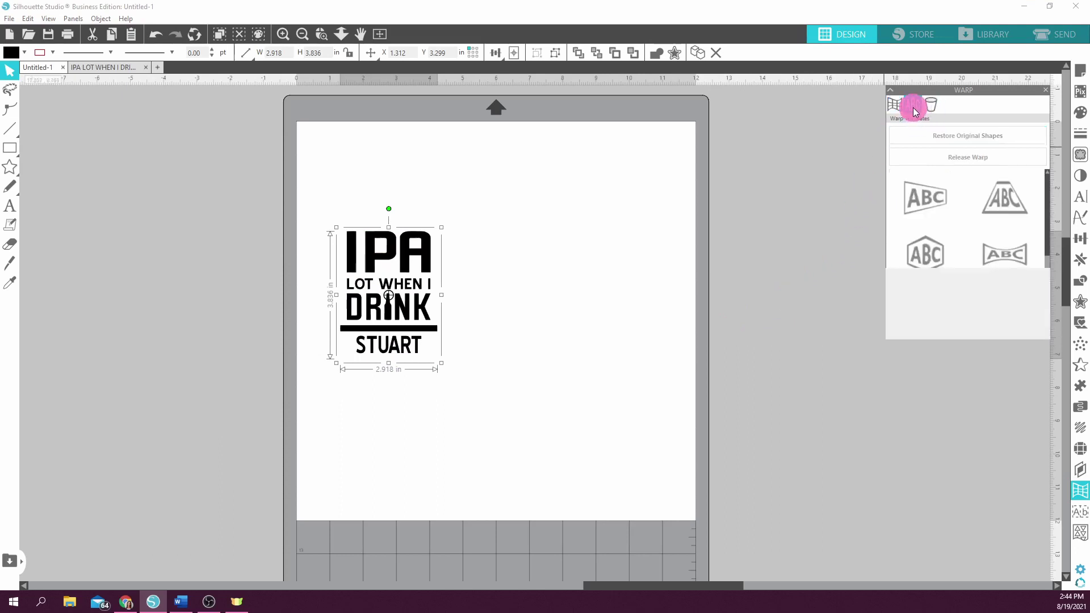
left_click(928, 203)
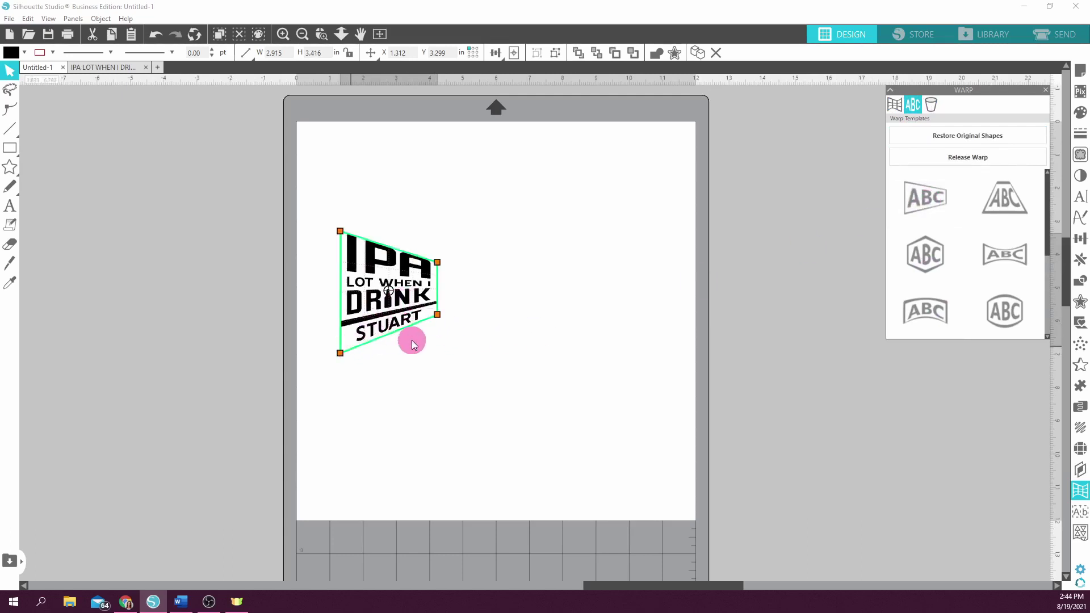
left_click(1006, 205)
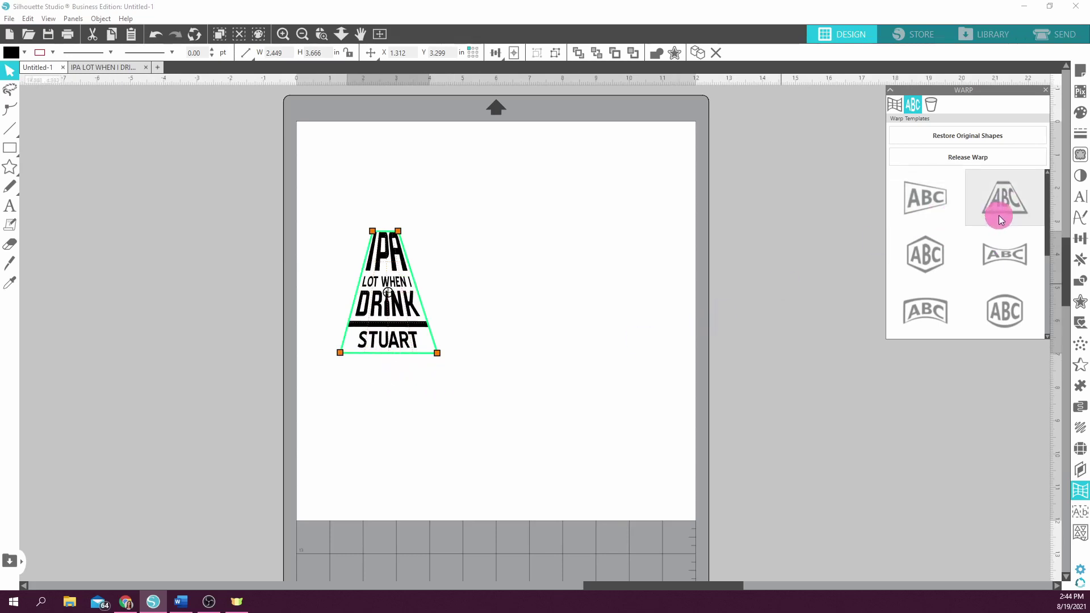
left_click(938, 258)
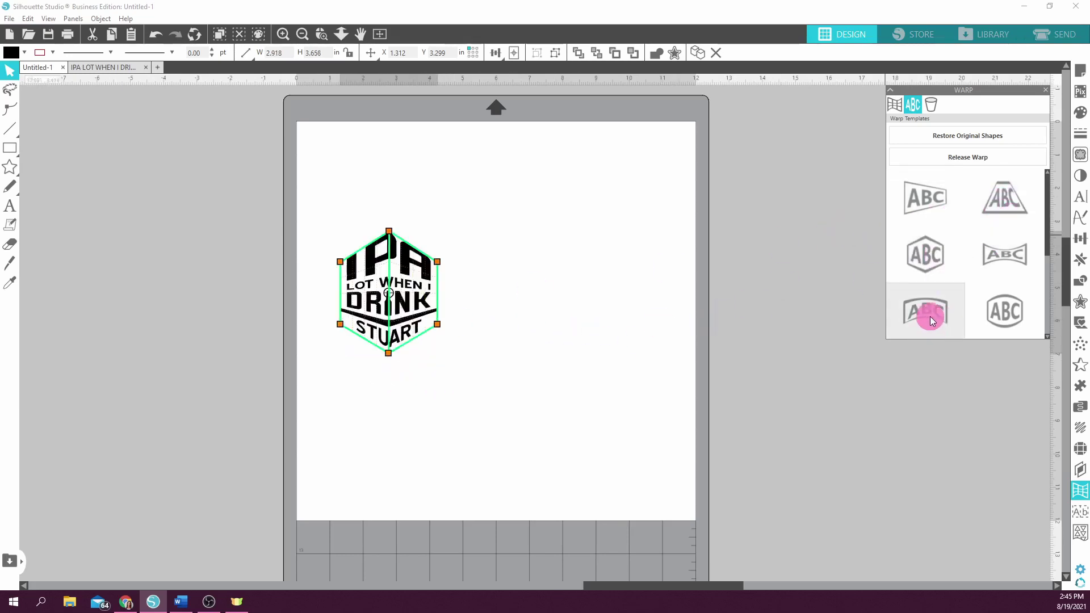
left_click(930, 316)
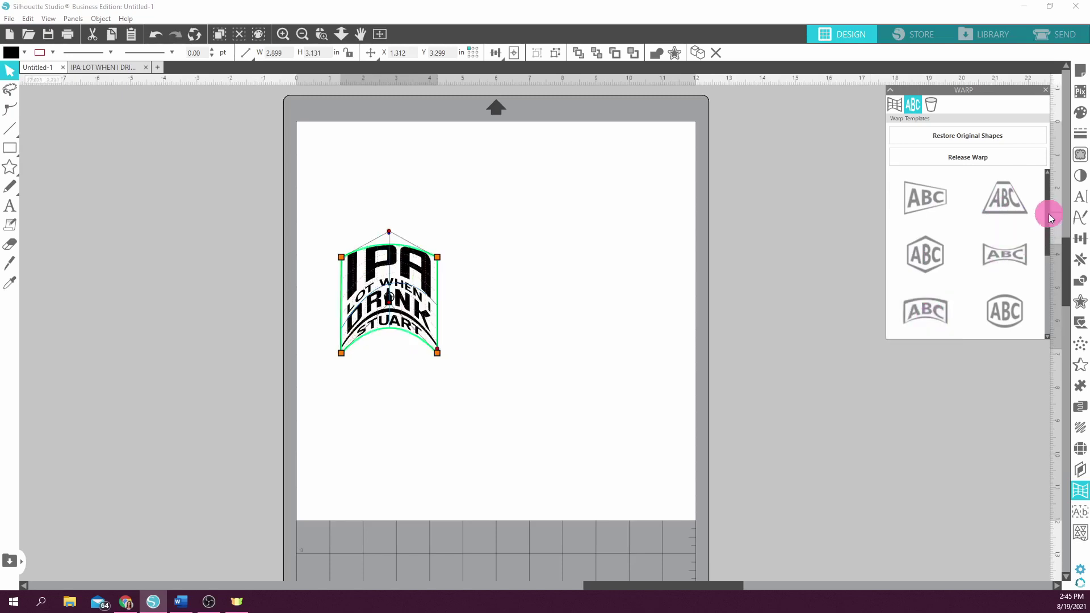
mouse_move(1049, 218)
left_mouse_down()
mouse_move(1056, 308)
mouse_move(1048, 276)
left_mouse_up()
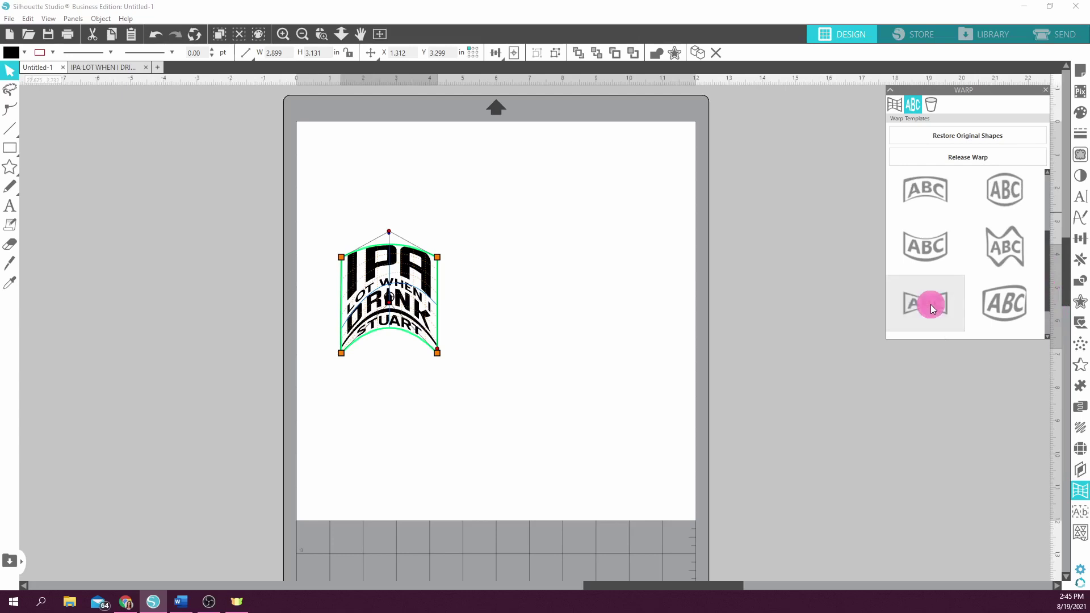
left_click(931, 304)
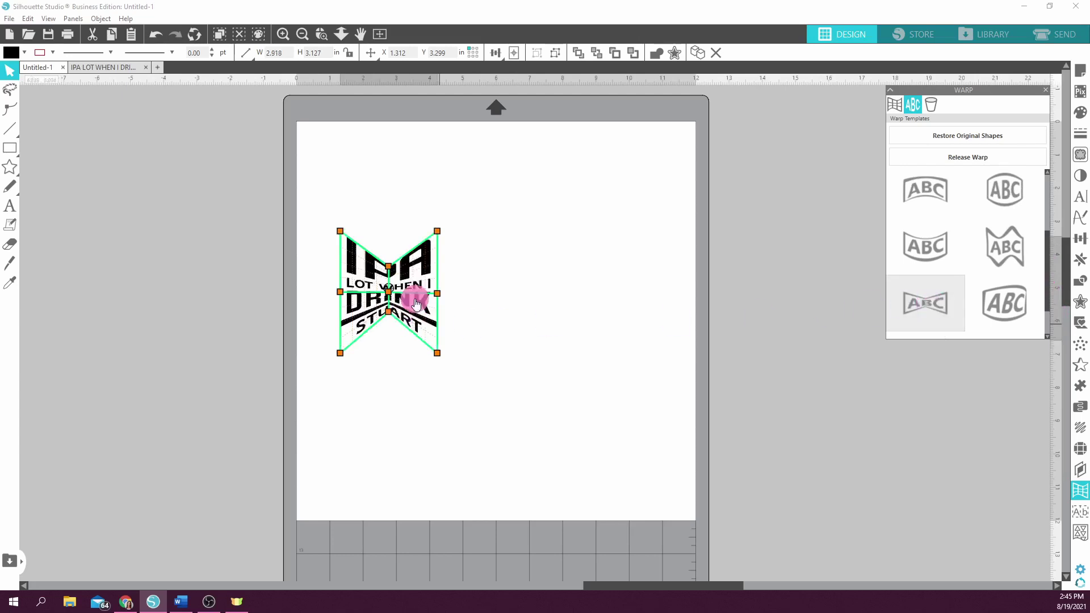
left_click(981, 140)
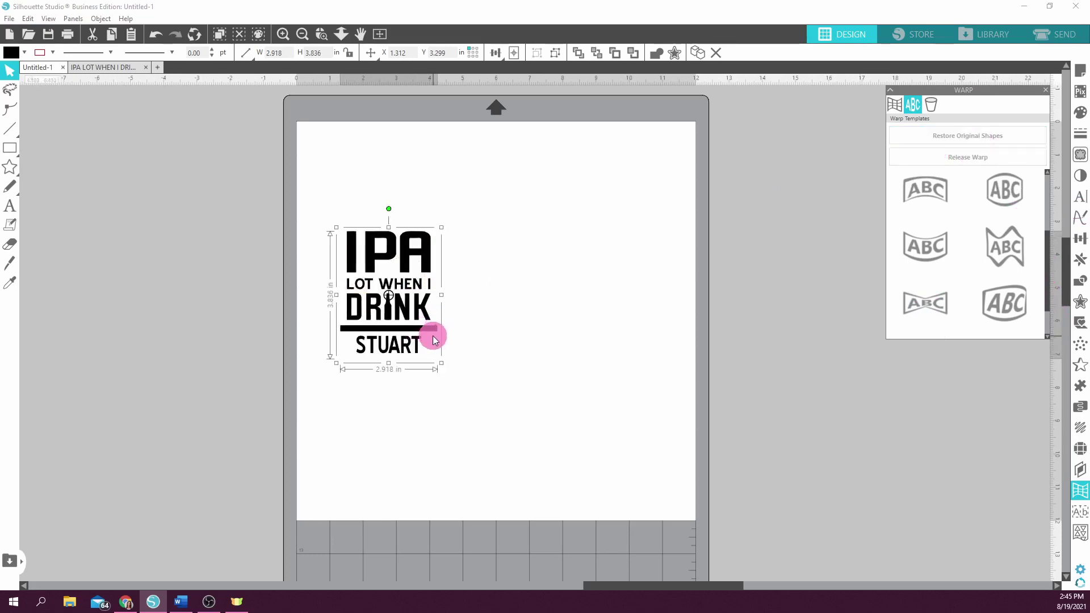
Apply a conical warp to the design and move it to the middle of the page
left_click(932, 106)
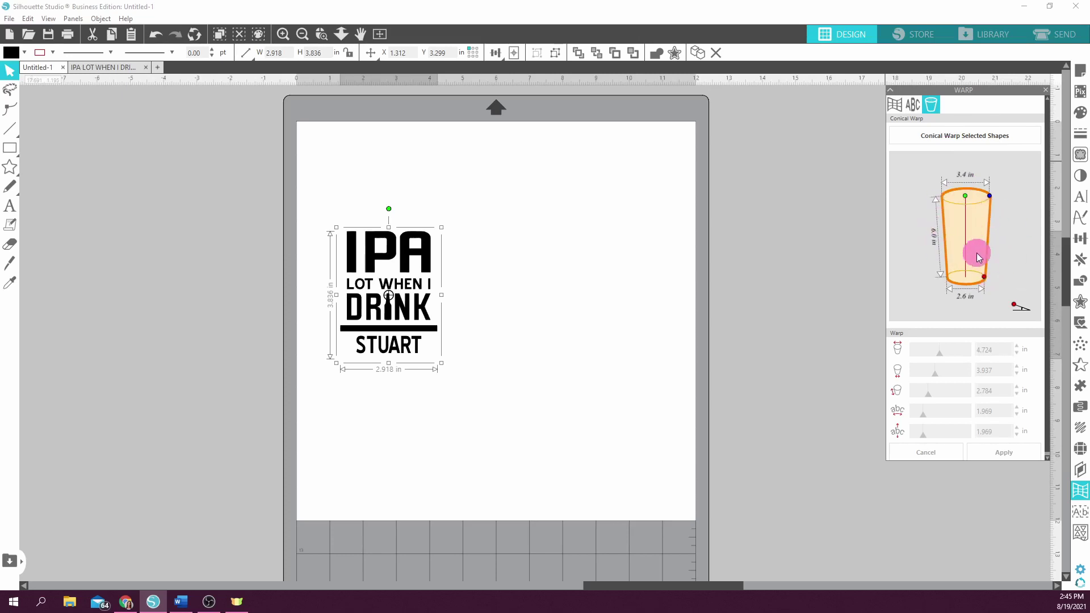
left_click(953, 140)
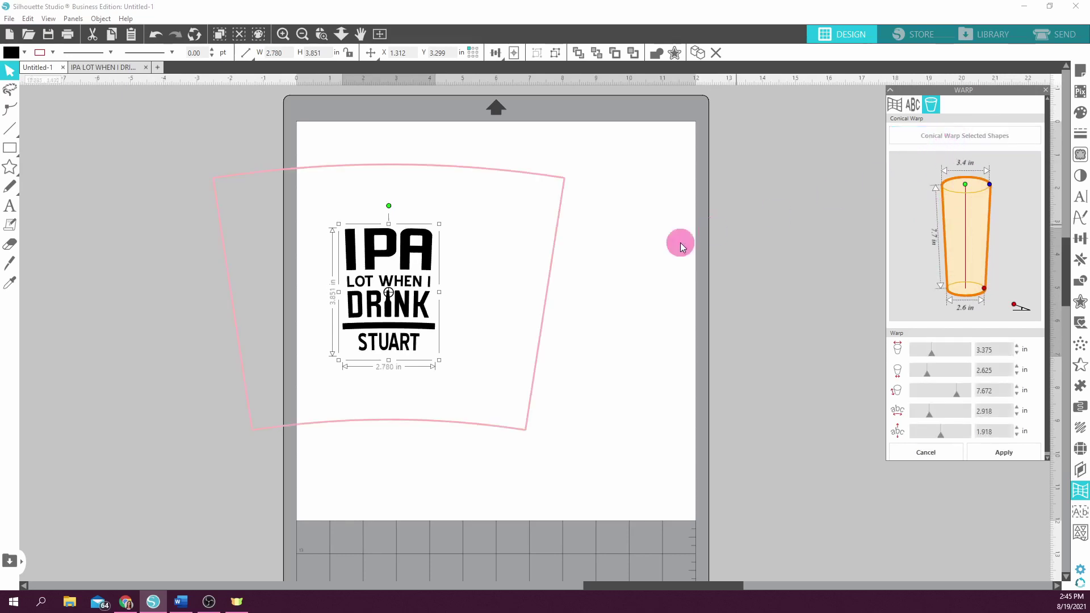
left_click_drag(420, 265, 533, 266)
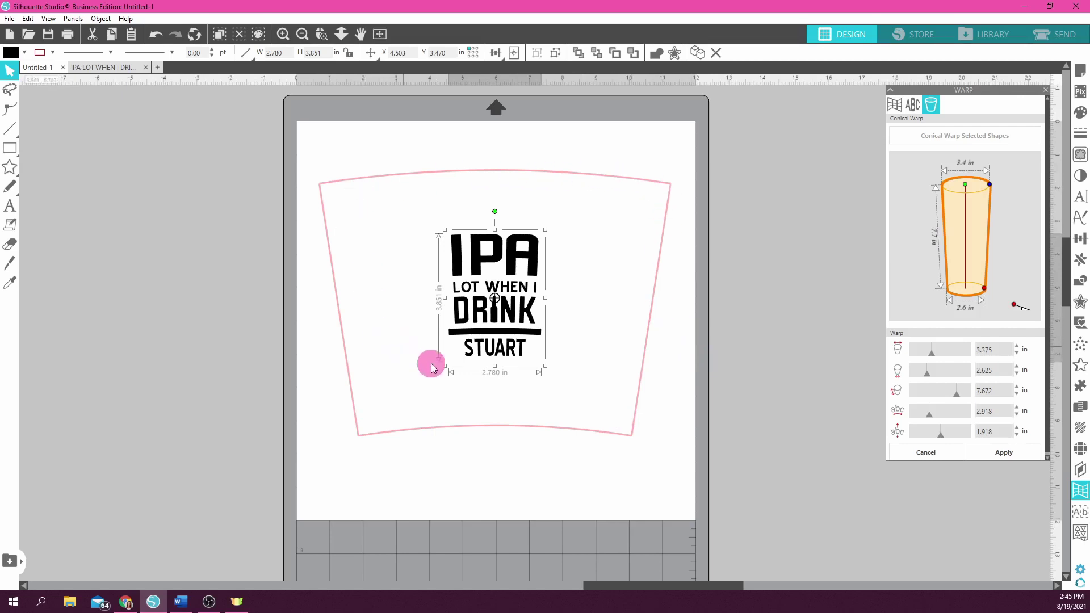
left_click(534, 357)
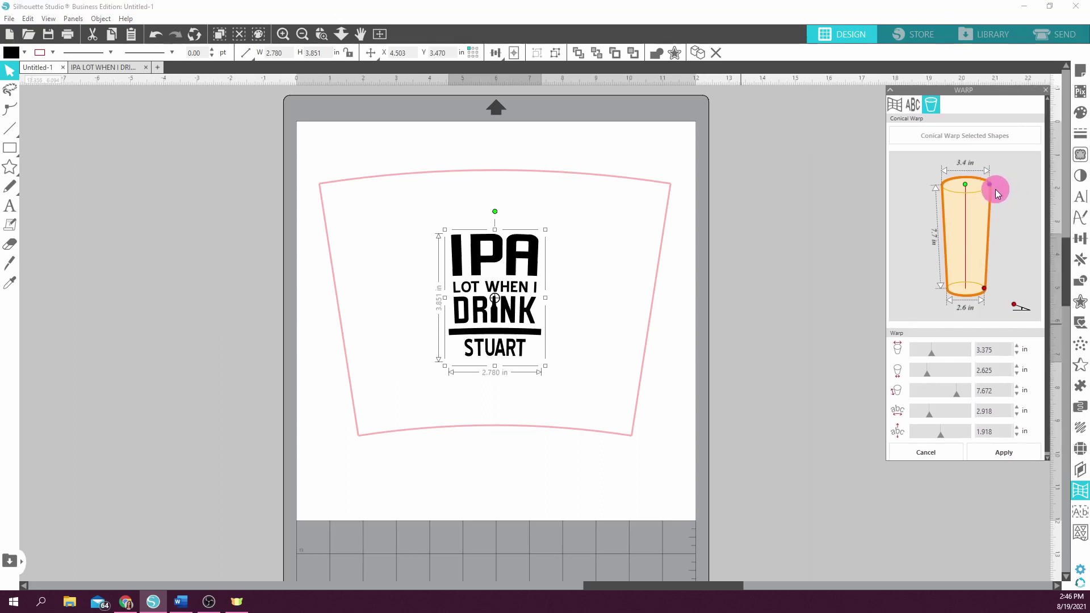
Reshape the conical warp's cup model to about 8.4 in across the top and 6.5 in high
left_click_drag(988, 185, 1025, 202)
left_click_drag(979, 174, 963, 179)
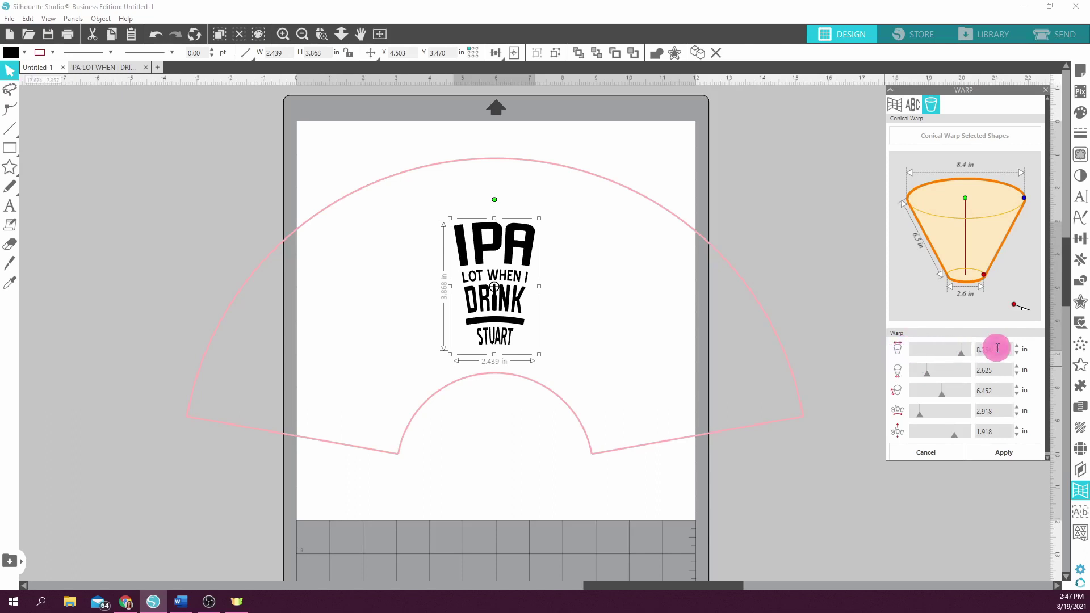
Set the cup's dimensions to 3.483 in top diameter, 2.389 in bottom diameter and 5.838 in height
left_click_drag(997, 348, 968, 348)
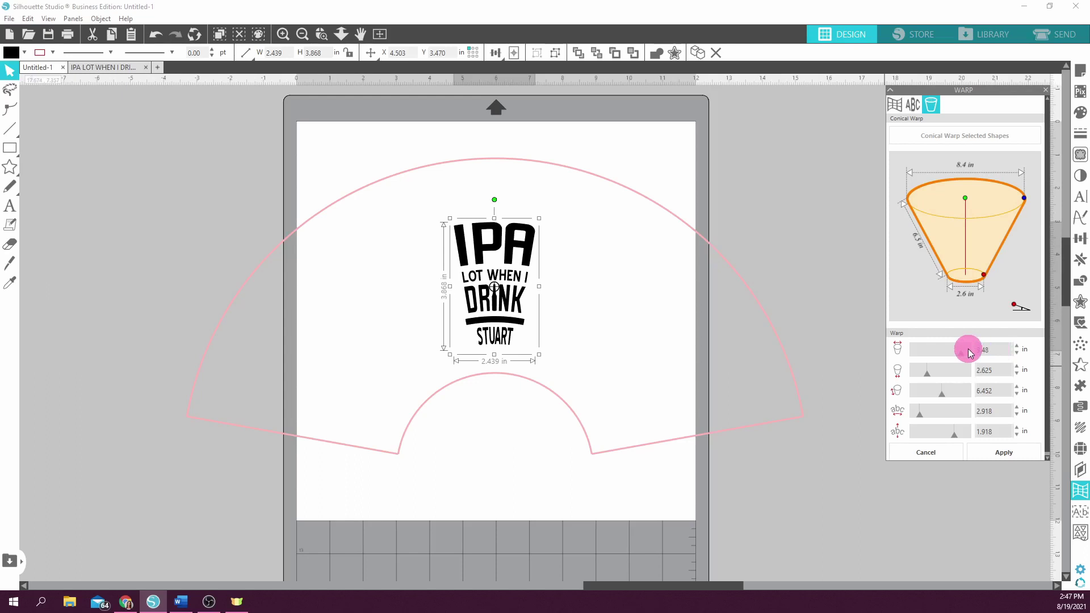
key("Return")
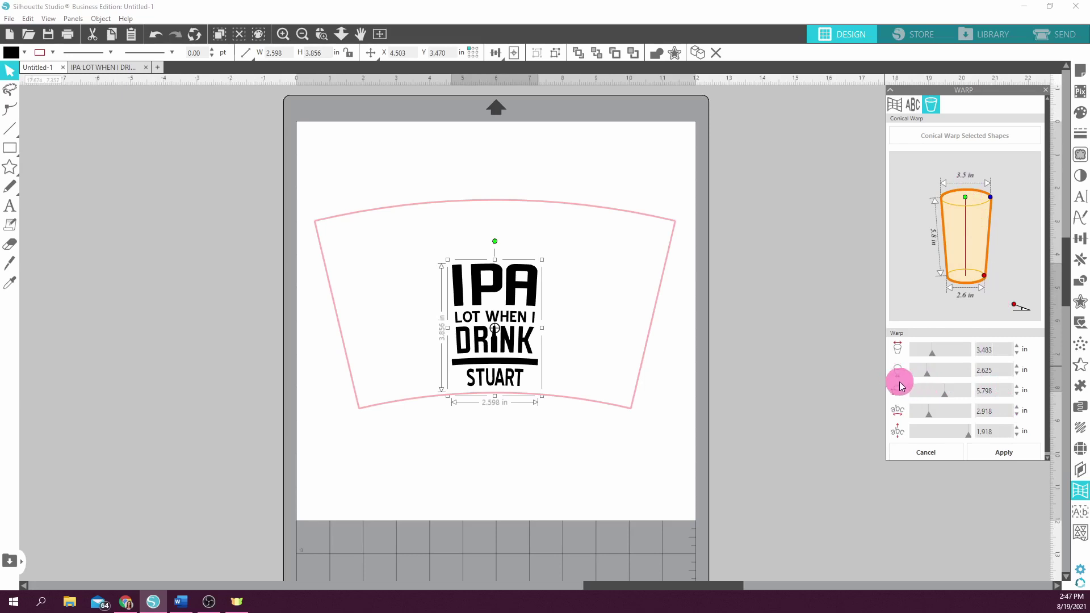
left_click_drag(992, 367, 968, 375)
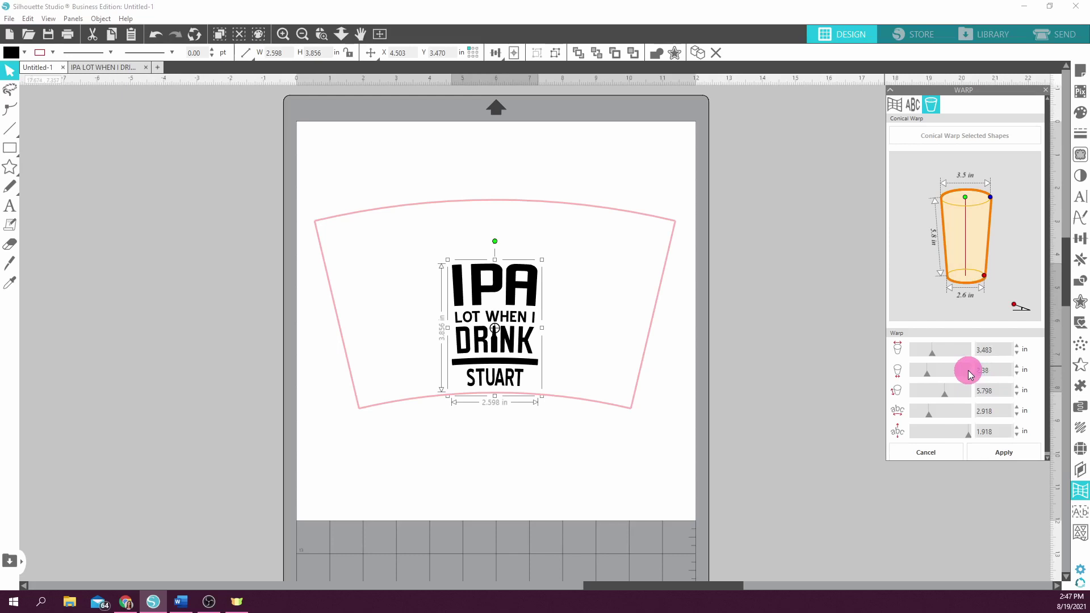
key("Return")
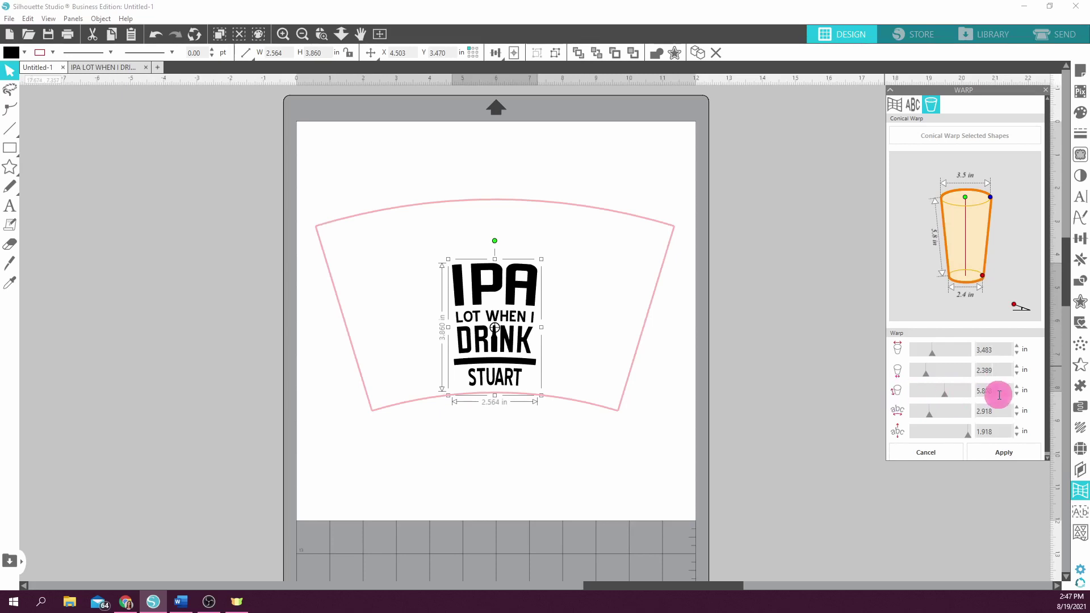
left_click_drag(1000, 391, 966, 396)
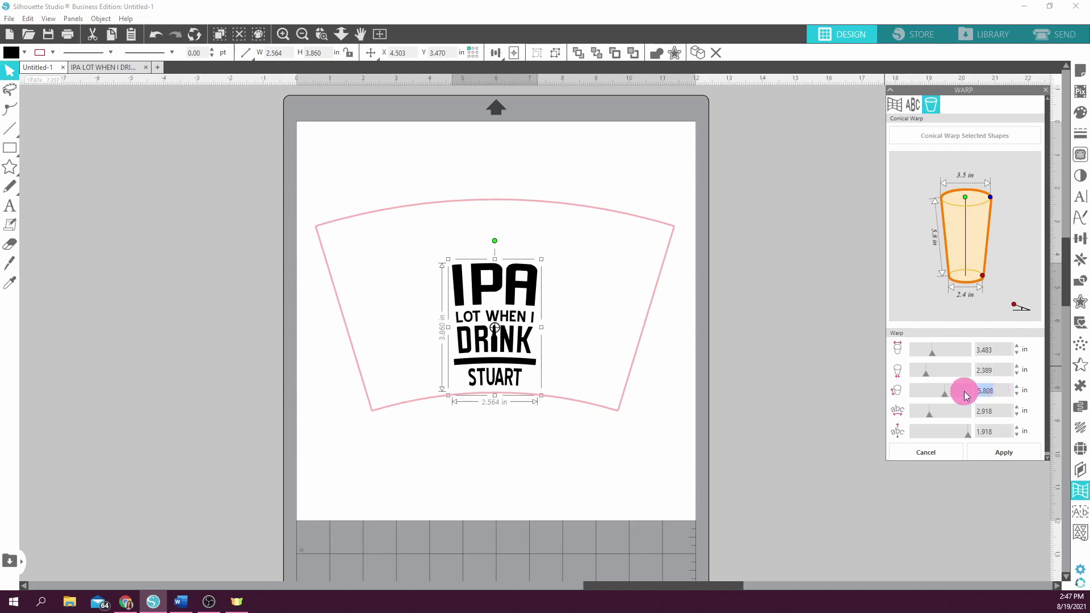
type("5")
key("Return")
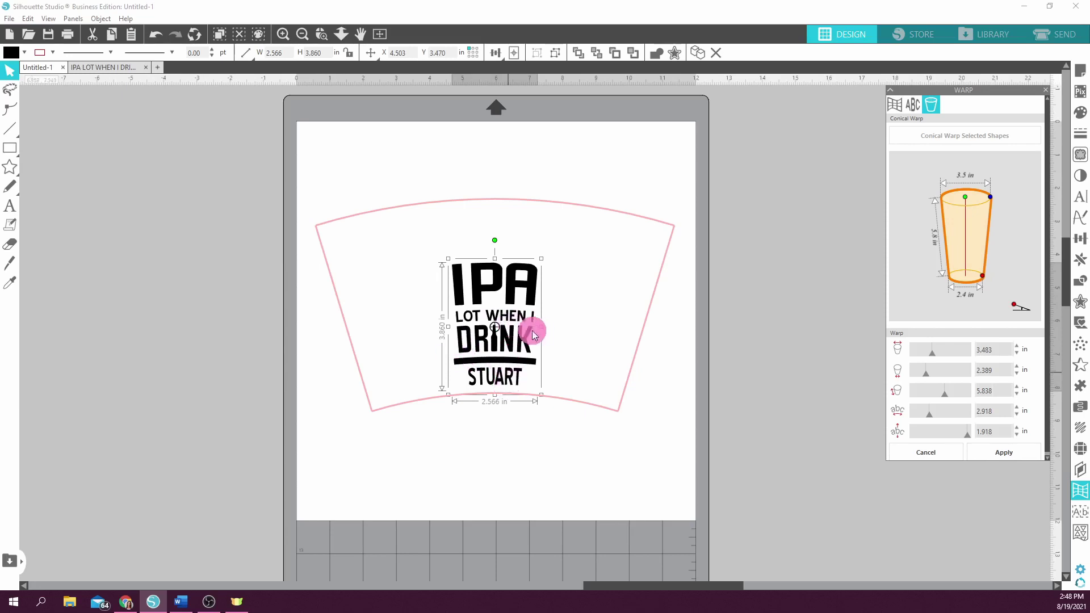
Adjust the design's vertical placement within the cup outline to about 1.046 in, trying the top edge along the way
left_click(970, 438)
left_click_drag(970, 438, 910, 450)
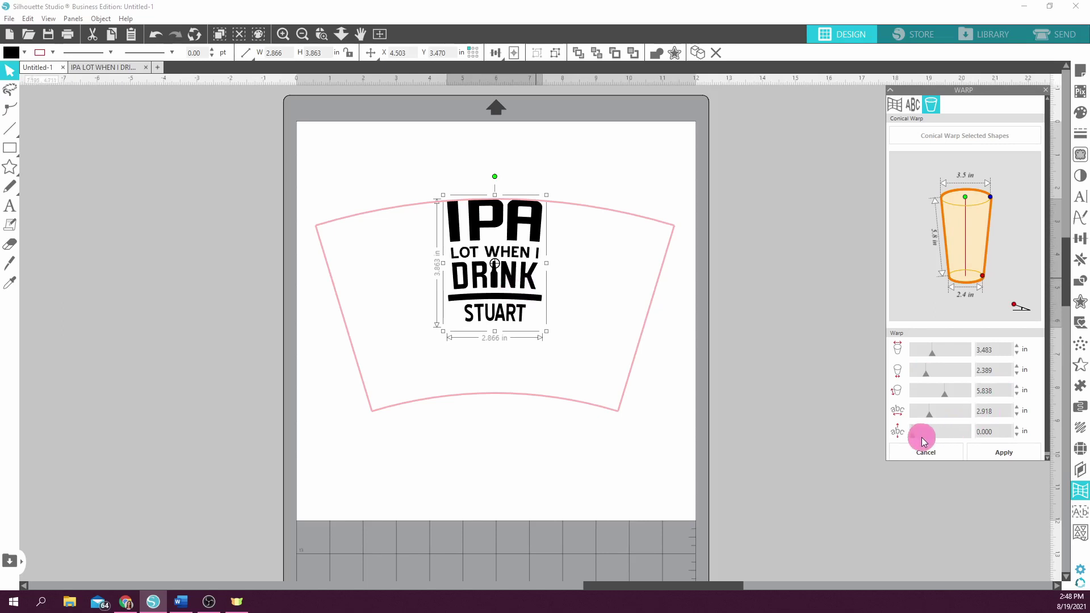
left_click_drag(912, 435, 951, 433)
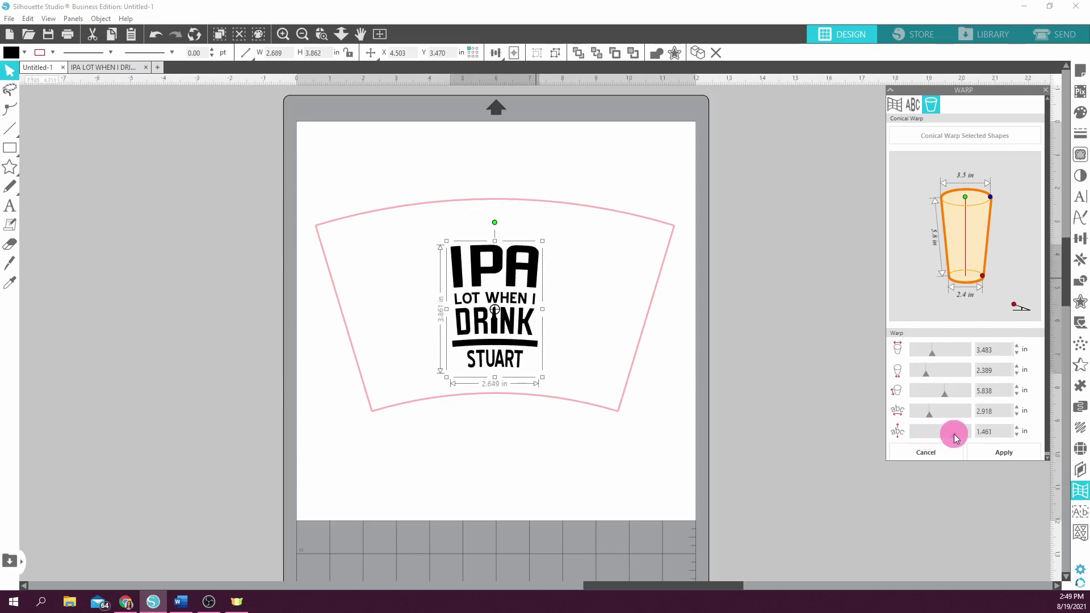
left_click_drag(950, 434, 931, 435)
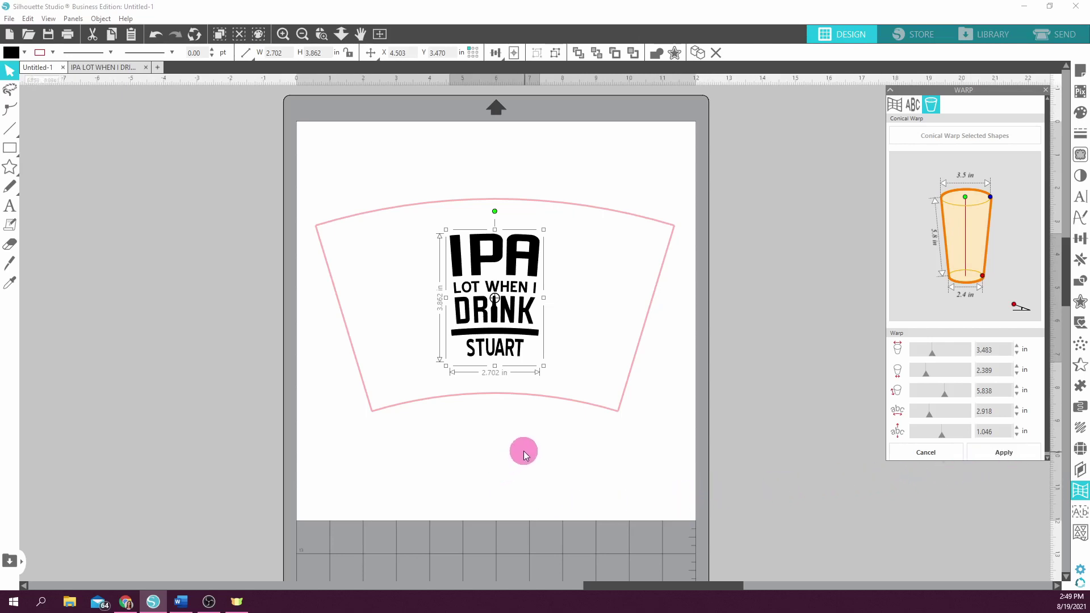
Move the warped design to the page's upper-left corner and deselect it to hide the cup outline
left_click(509, 433)
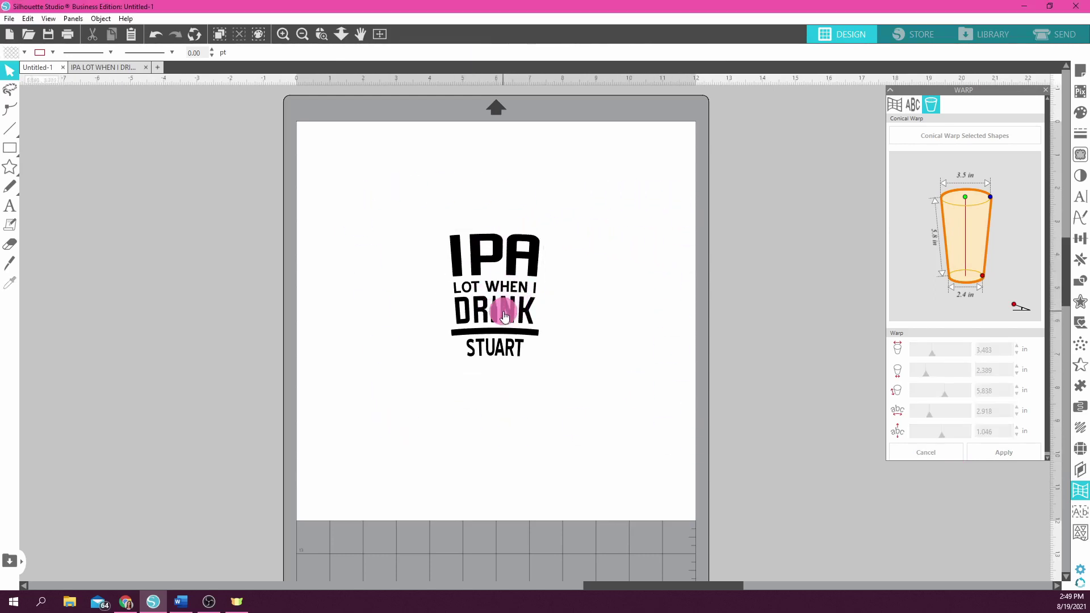
left_click_drag(506, 315, 370, 213)
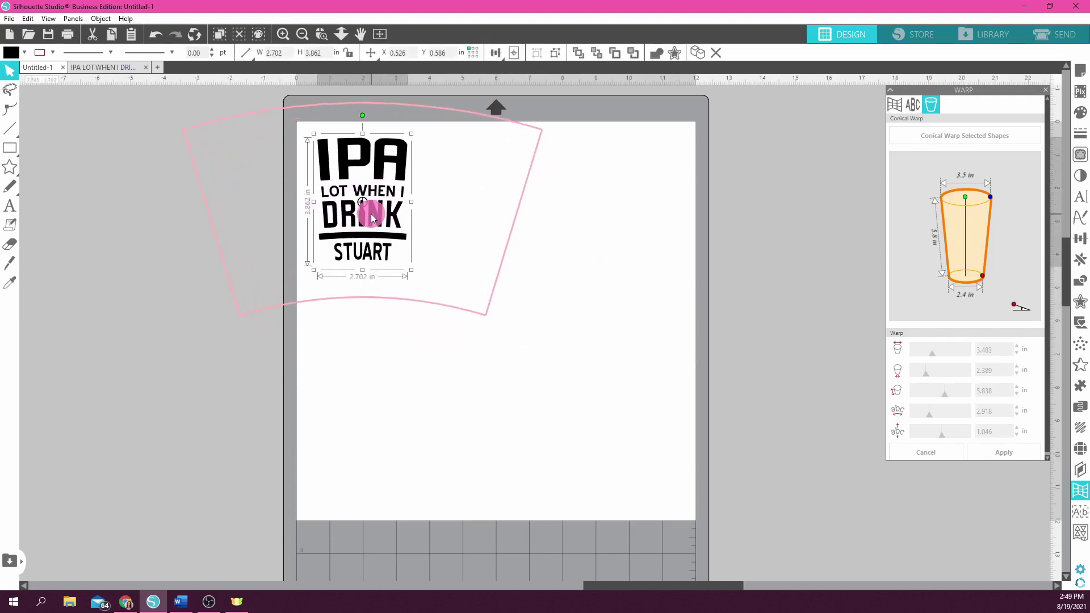
left_click(366, 329)
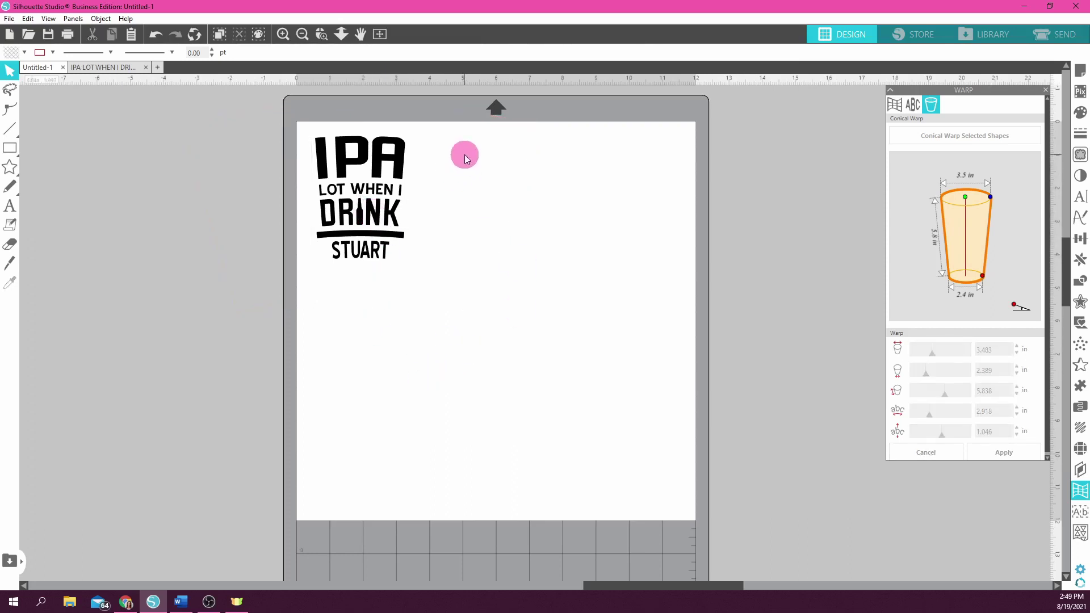